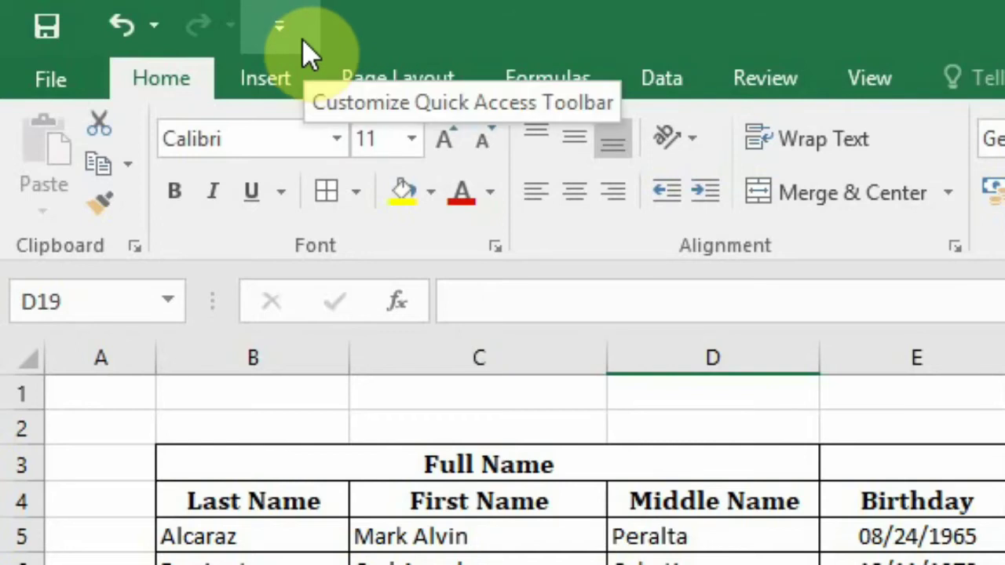
Show the Quick Access Toolbar below the ribbon instead of above it.
left_click(278, 27)
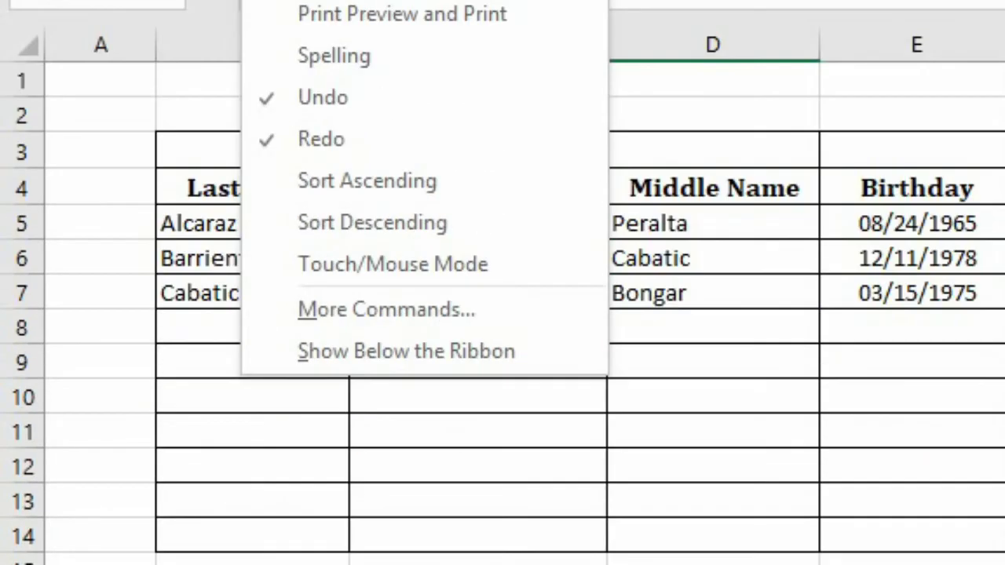
left_click(440, 352)
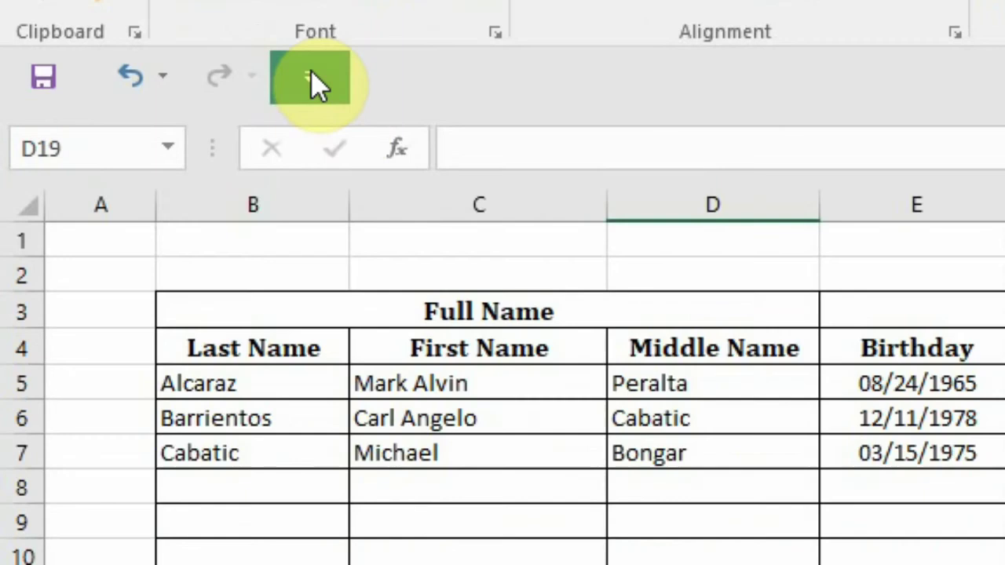
Return the Quick Access Toolbar to its original position above the ribbon.
left_click(311, 77)
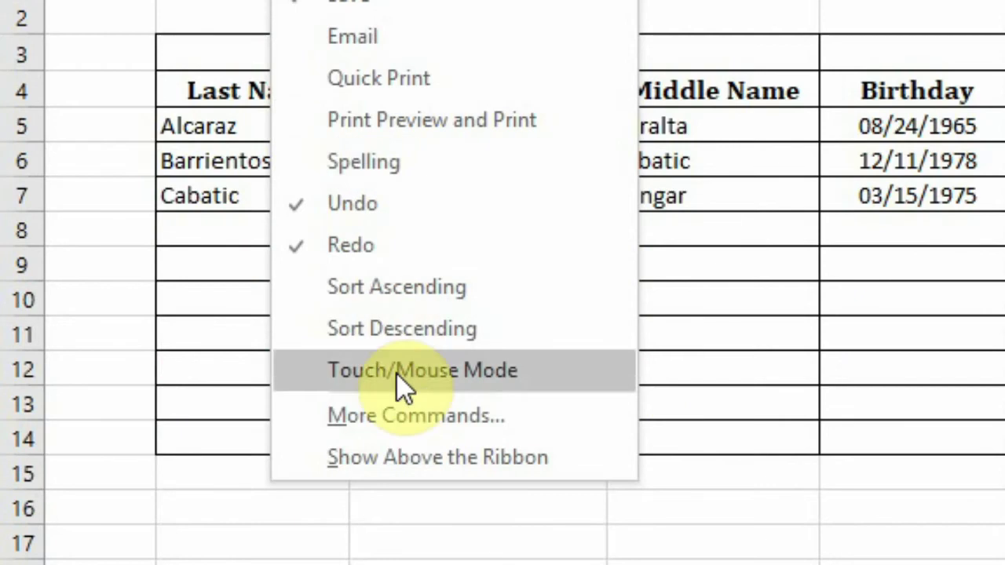
left_click(412, 460)
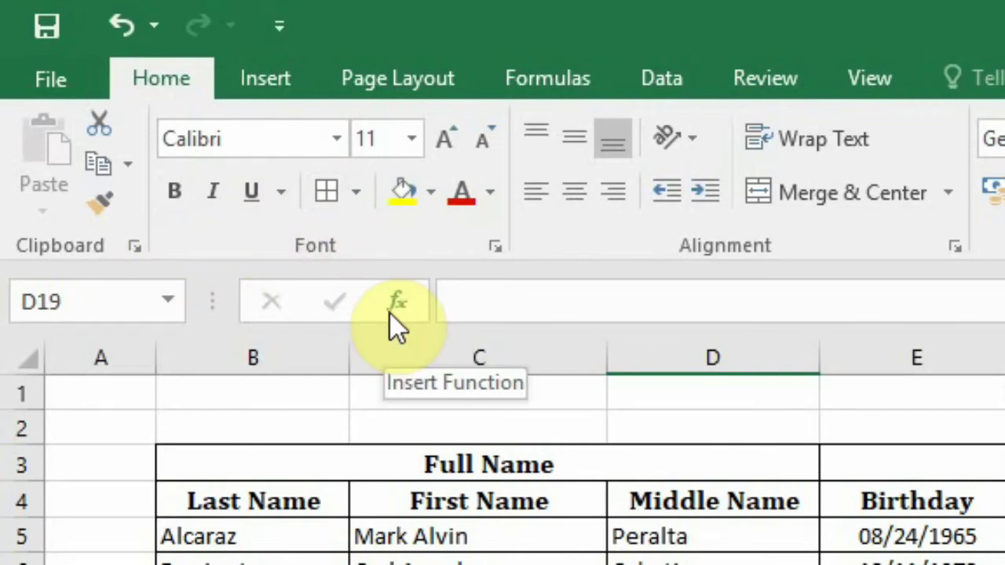
left_click(79, 70)
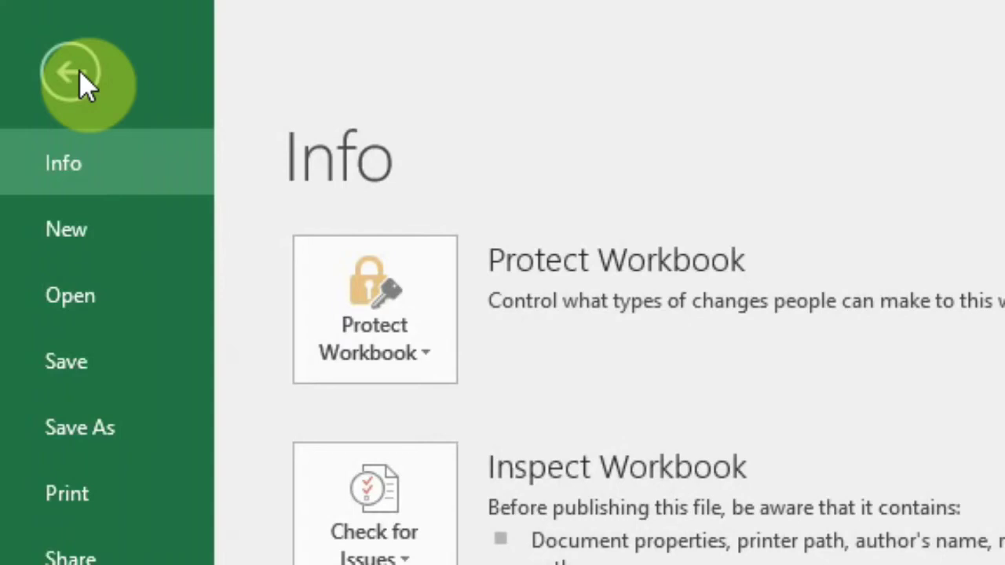
left_click(82, 504)
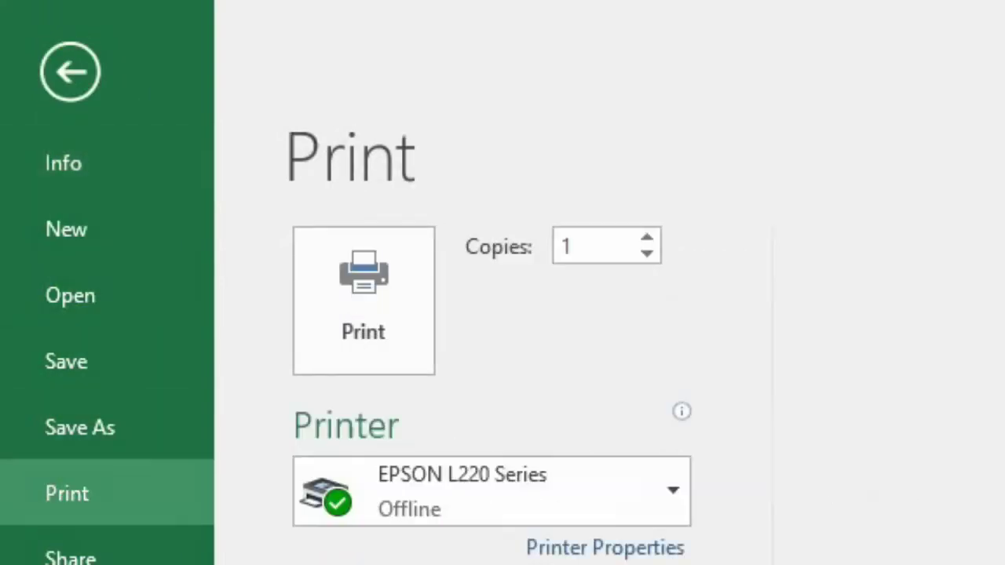
left_click(86, 69)
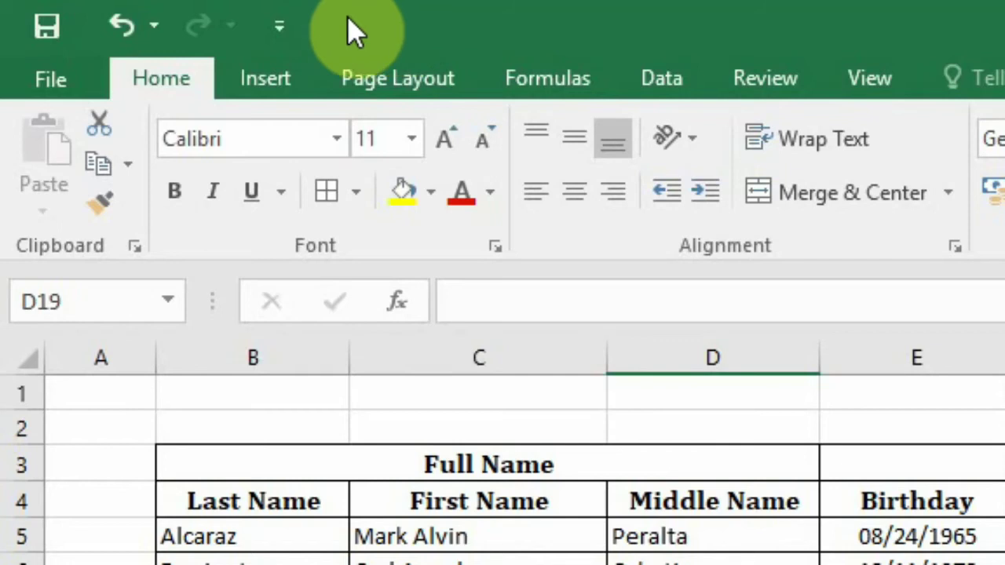
Remove Save from the Quick Access Toolbar and re-add it so it follows Undo and Redo.
left_click(292, 19)
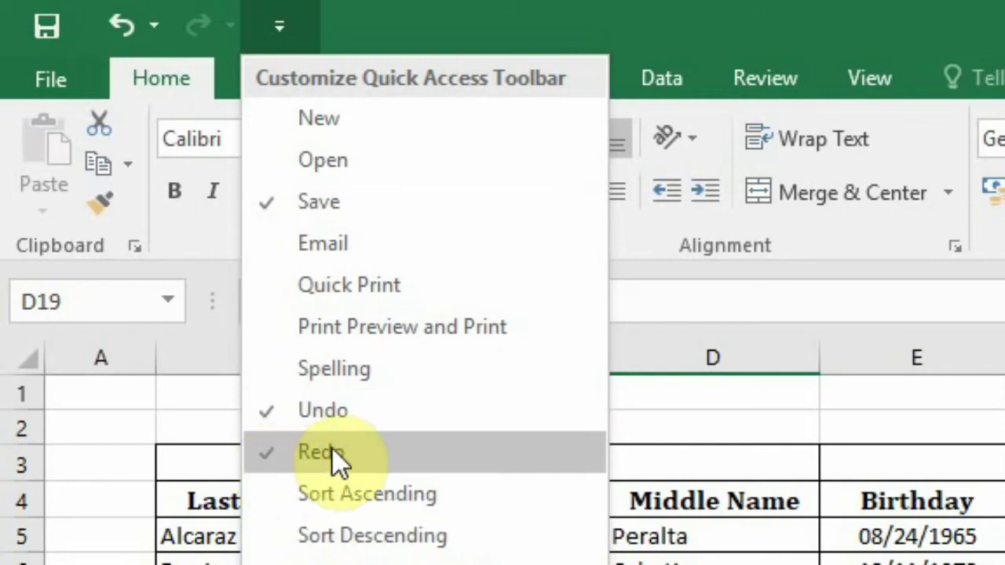
left_click(322, 204)
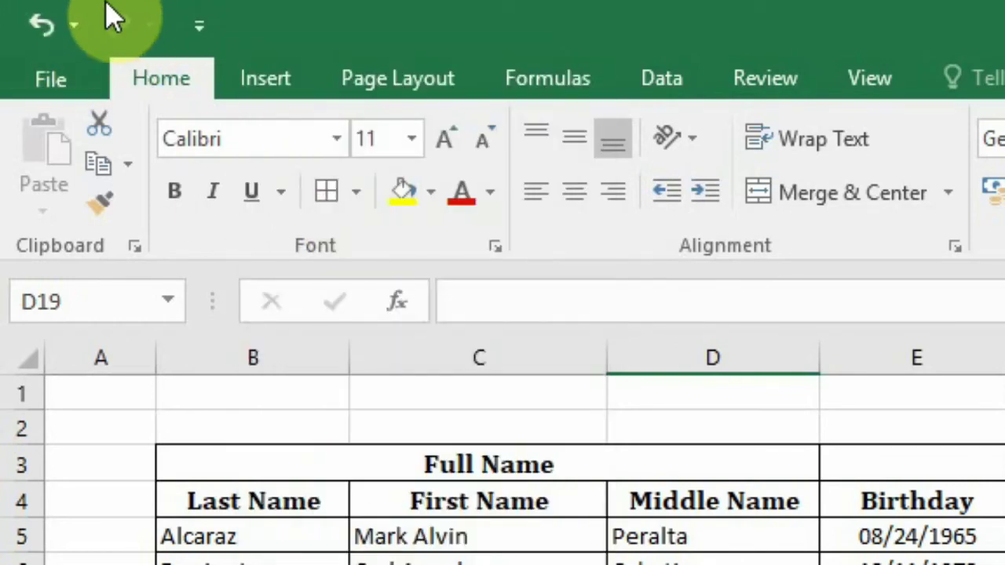
left_click(197, 27)
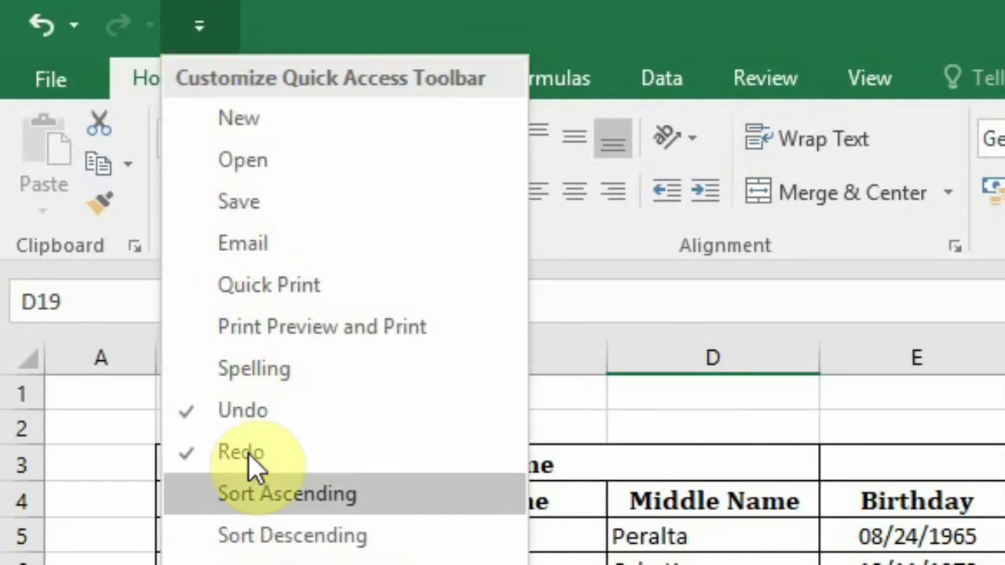
left_click(255, 213)
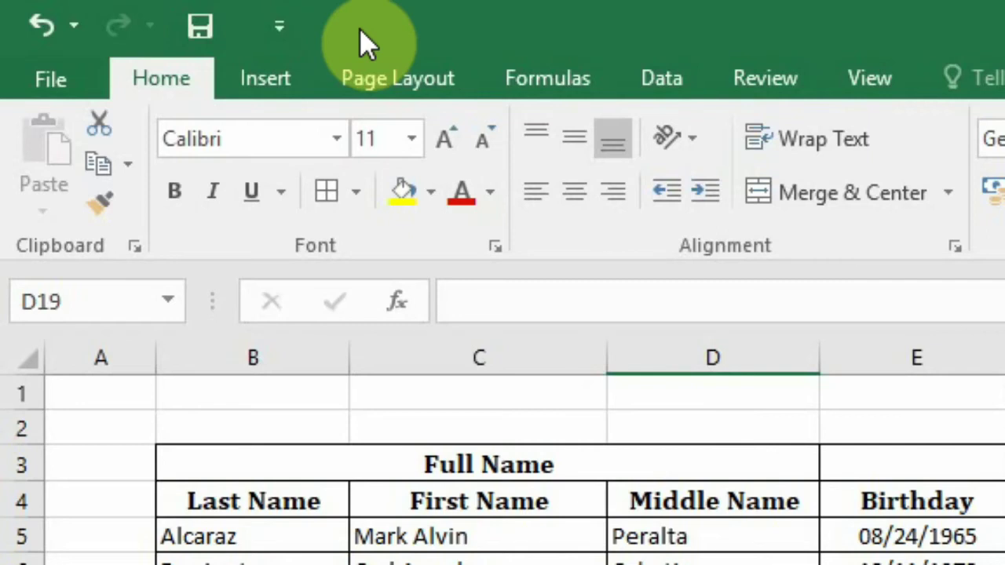
Add the Print Preview and Print command to the Quick Access Toolbar.
left_click(279, 26)
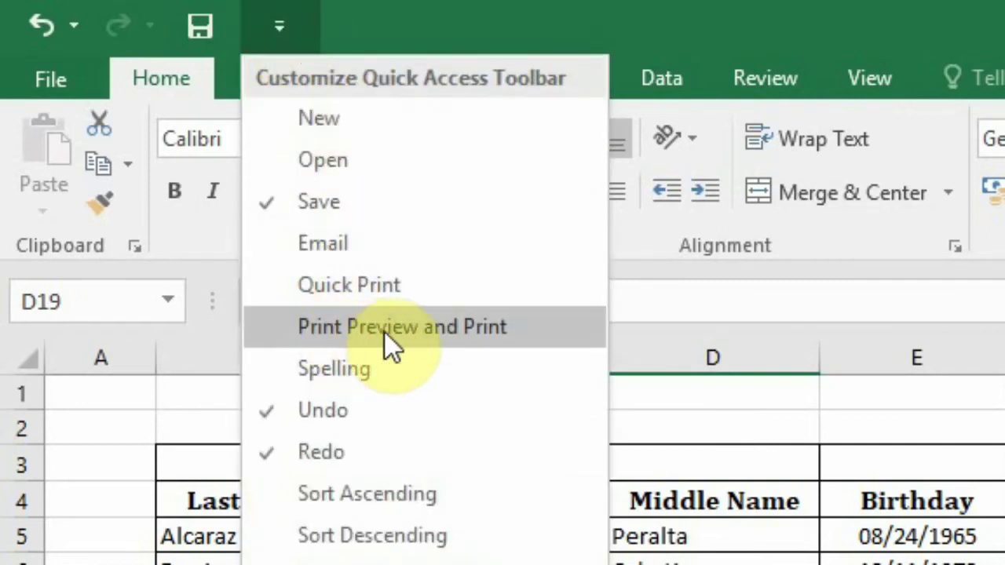
left_click(429, 338)
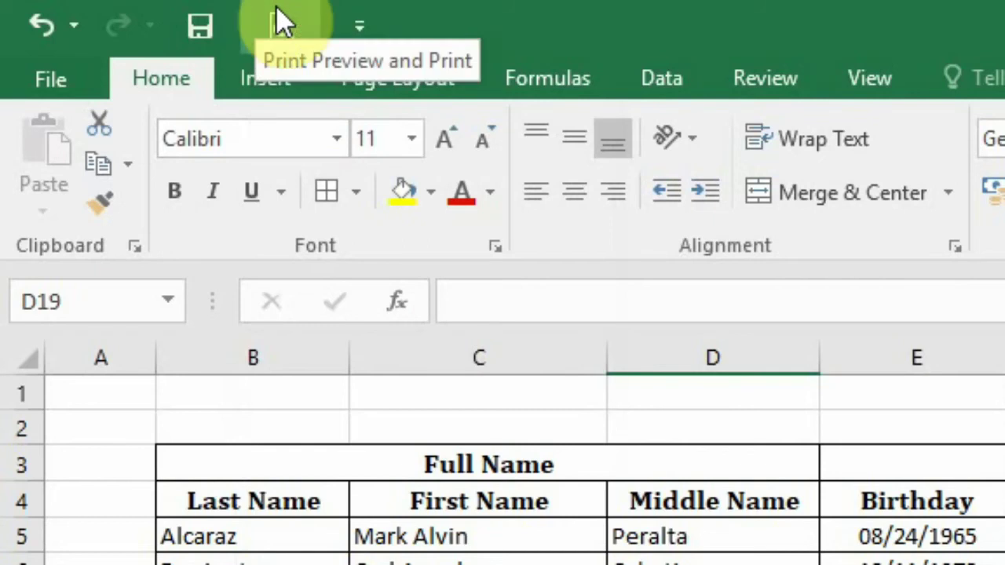
left_click(361, 26)
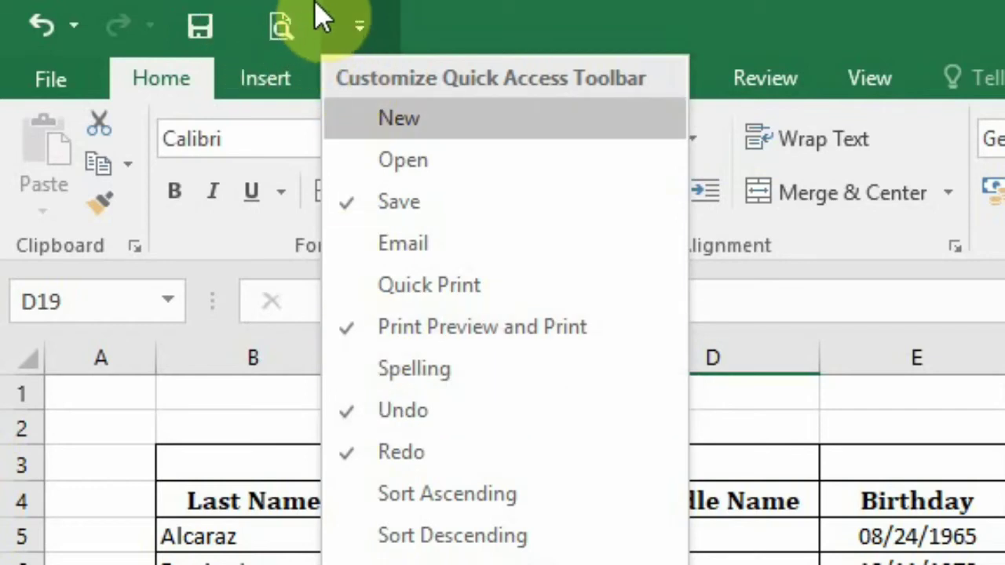
left_click(475, 8)
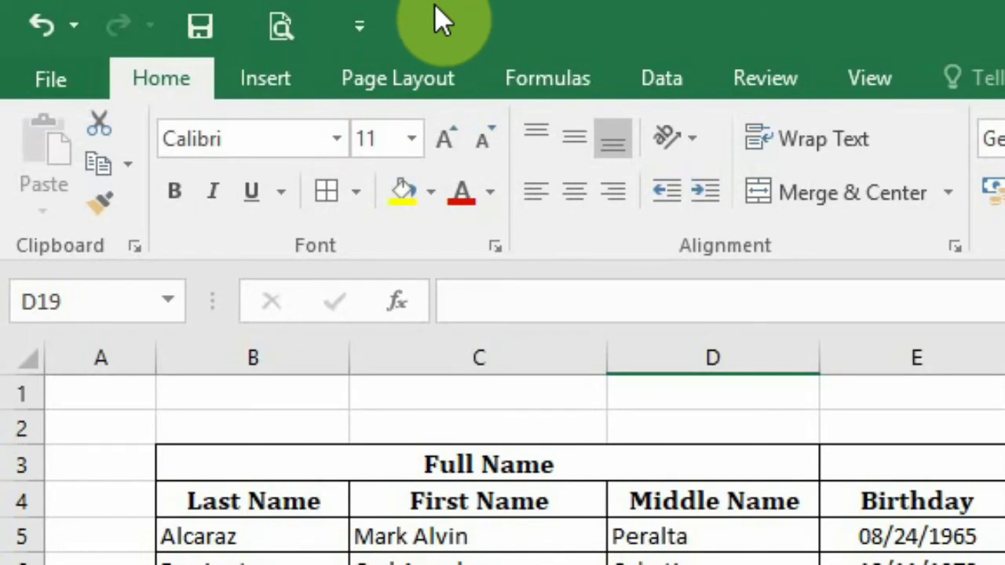
left_click(369, 16)
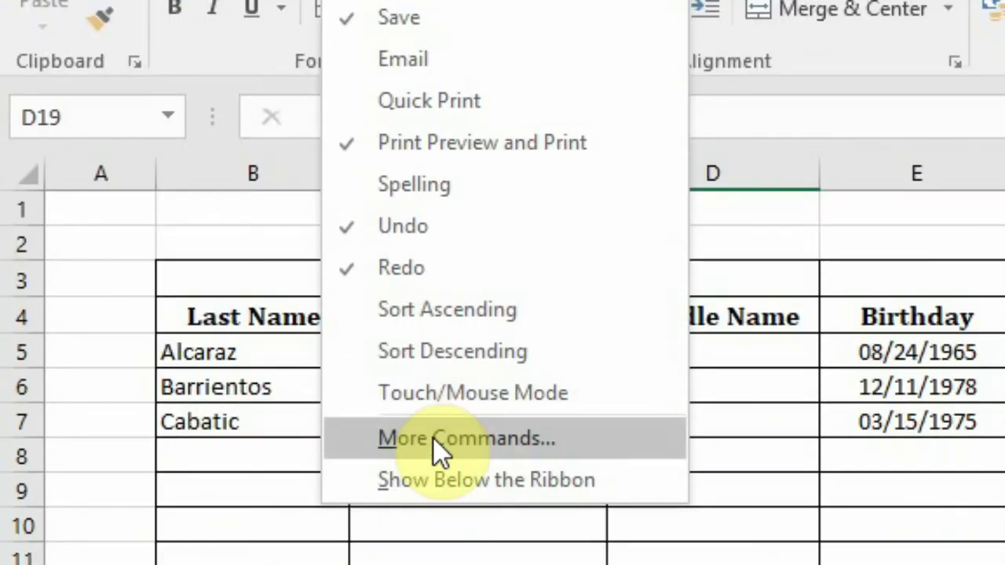
left_click(432, 437)
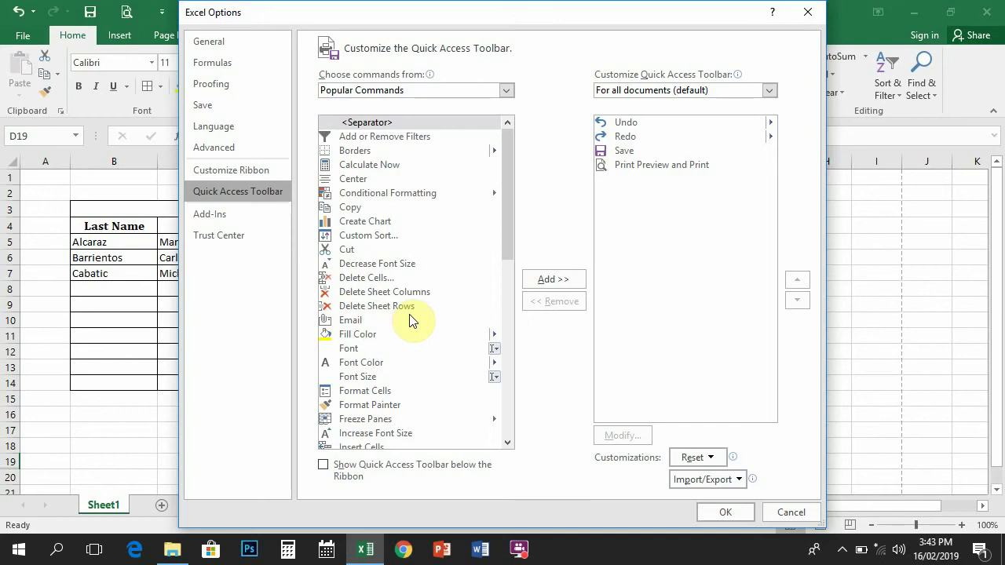
scroll(350, 184, "down", 2)
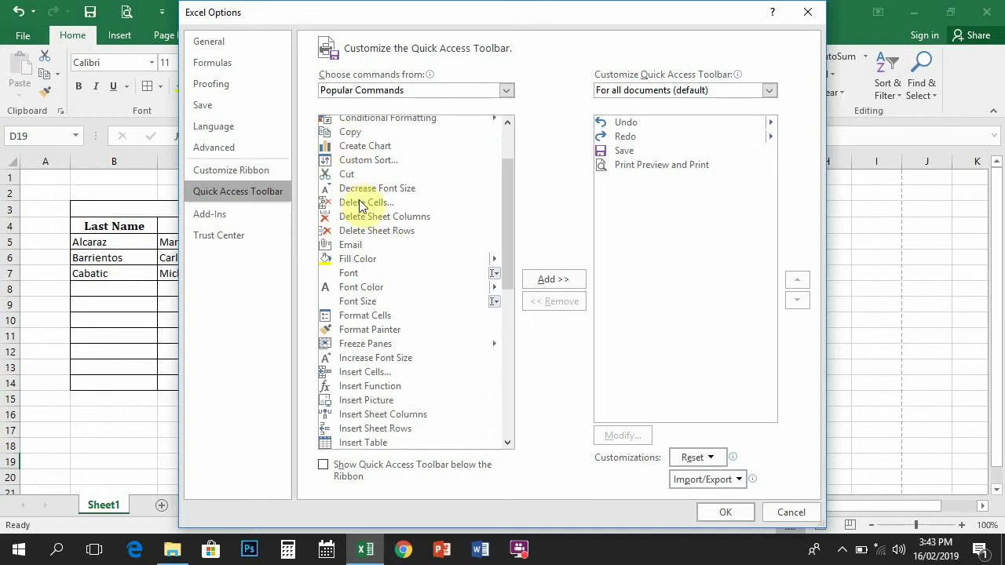
scroll(370, 200, "up", 1)
scroll(371, 204, "up", 1)
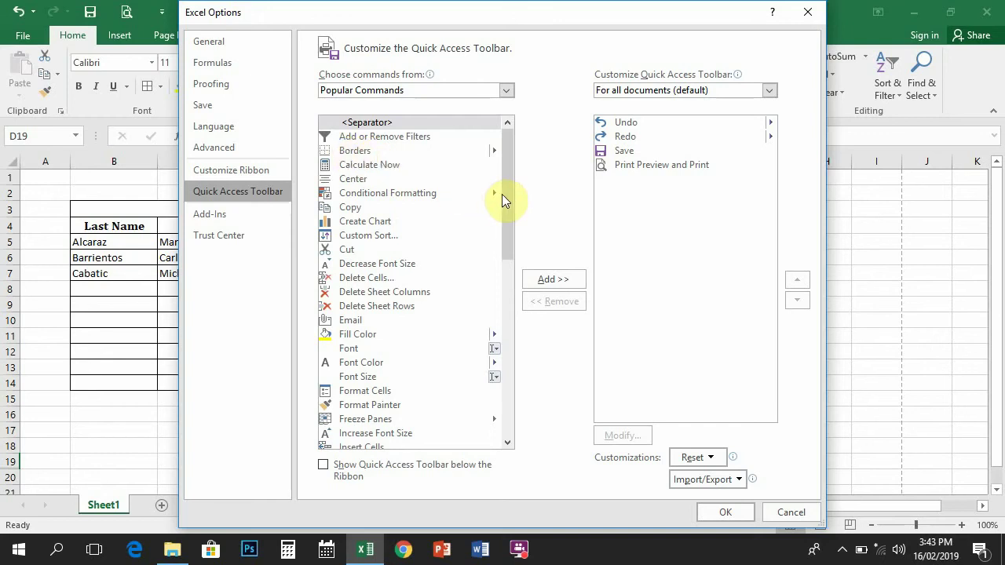
left_click_drag(505, 200, 507, 274)
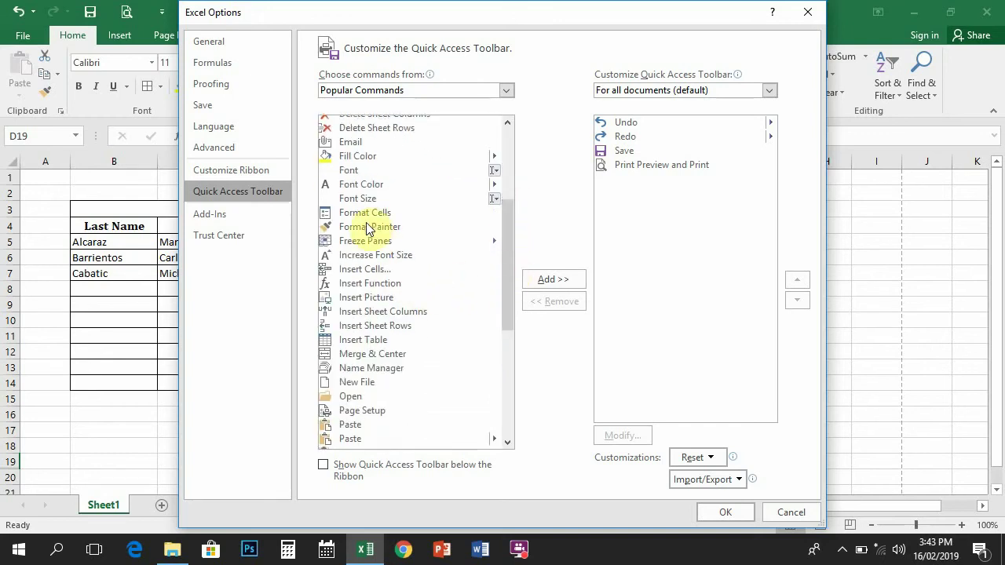
left_click(363, 185)
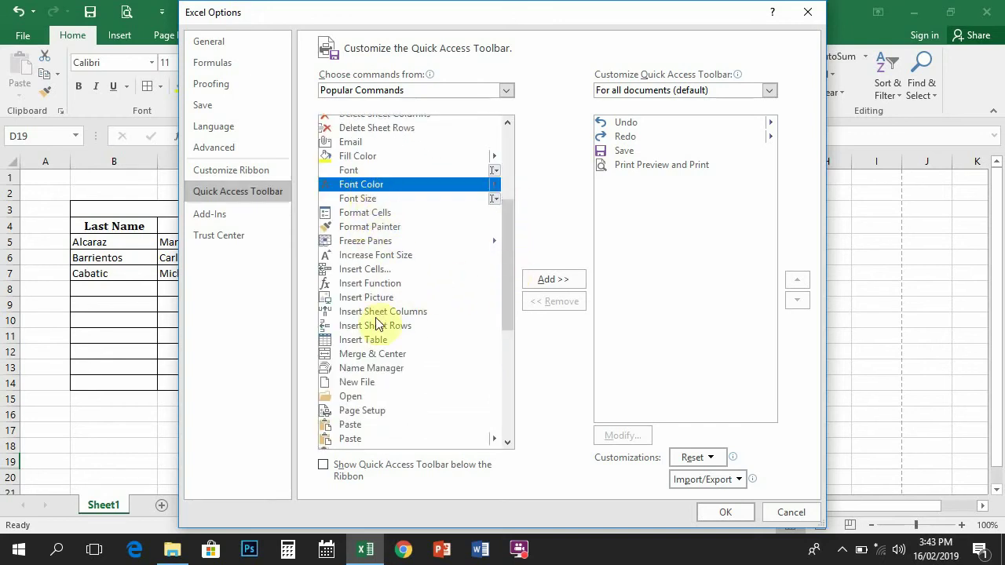
left_click_drag(503, 302, 507, 234)
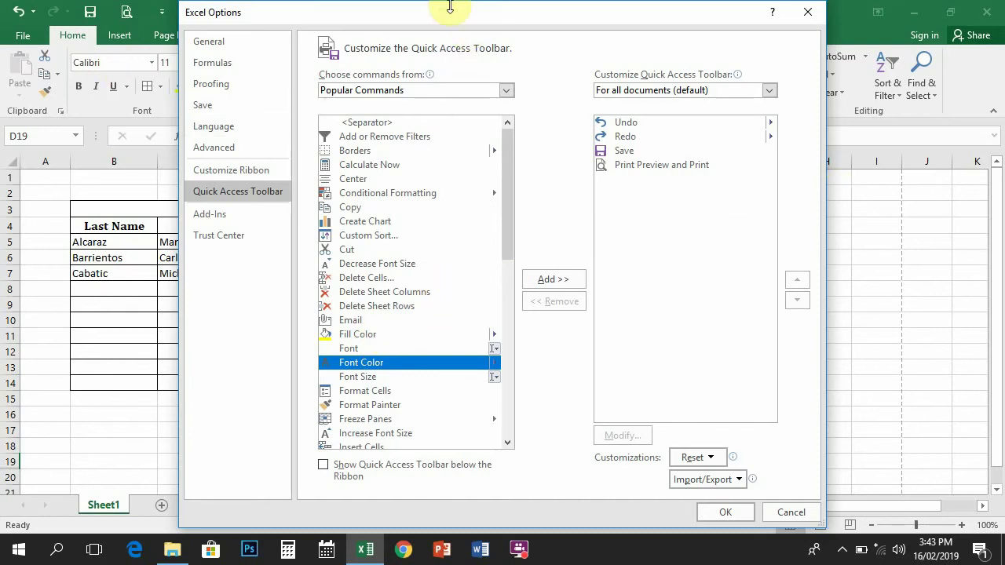
left_click_drag(448, 8, 407, 12)
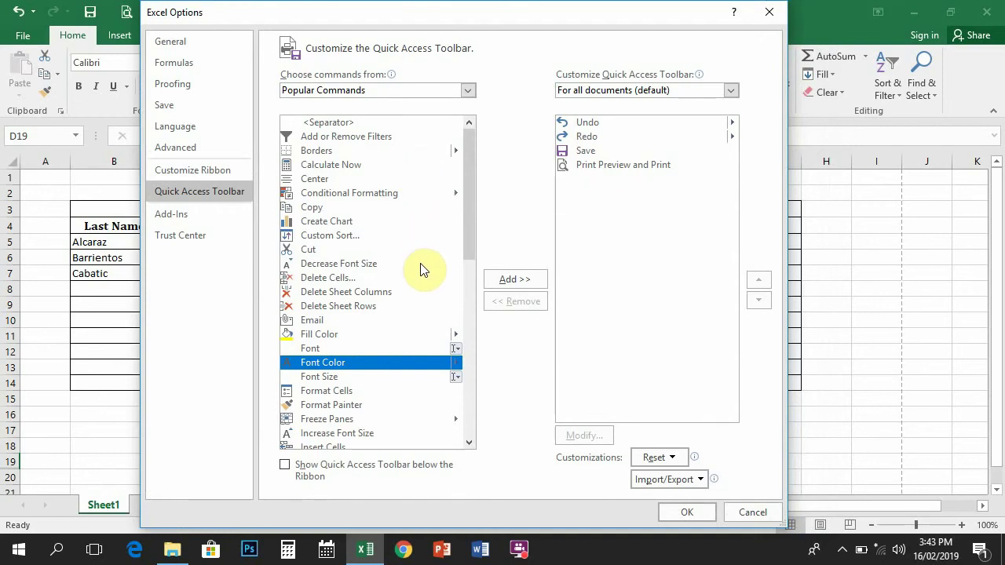
scroll(408, 267, "down", 2)
scroll(416, 219, "up", 2)
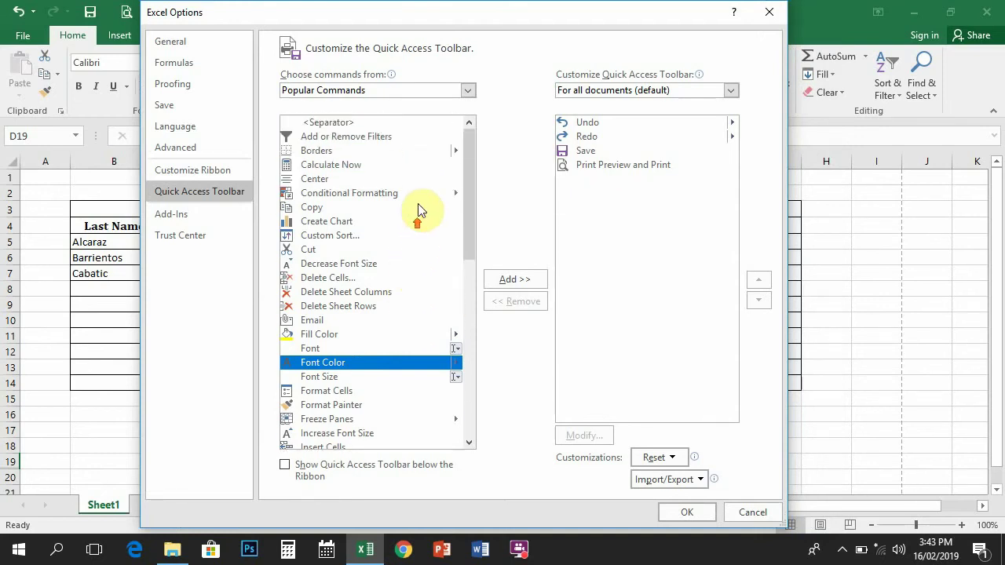
mouse_move(467, 168)
left_mouse_down()
mouse_move(466, 207)
mouse_move(473, 155)
left_mouse_up()
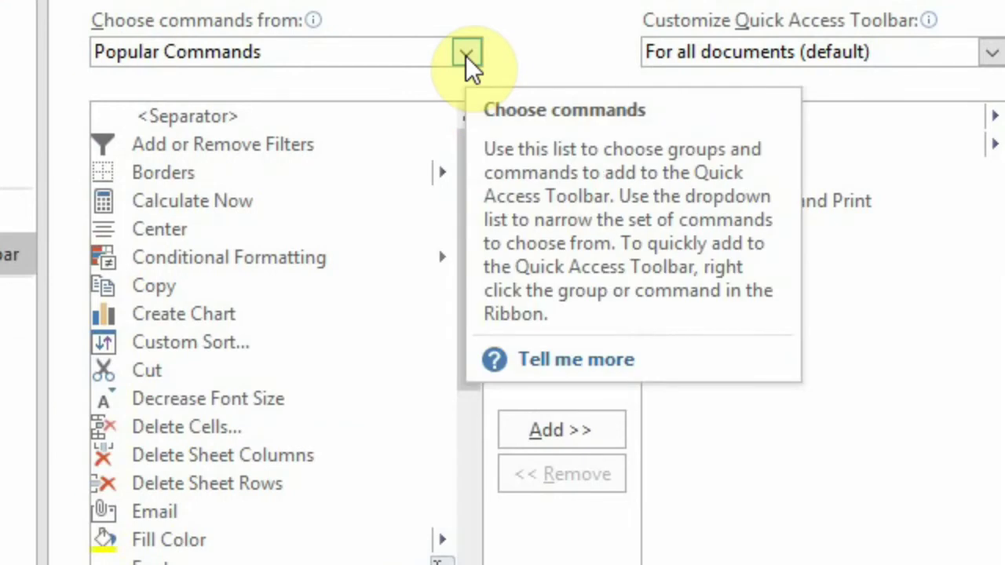
Add 'Bullets and Numbering...' from Commands Not in the Ribbon to the toolbar list.
left_click(467, 55)
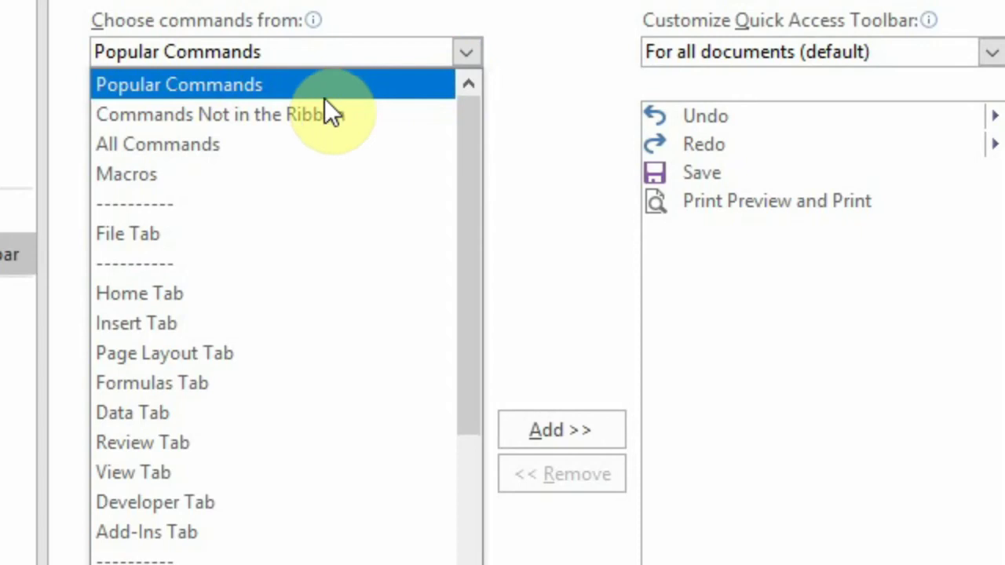
left_click(288, 118)
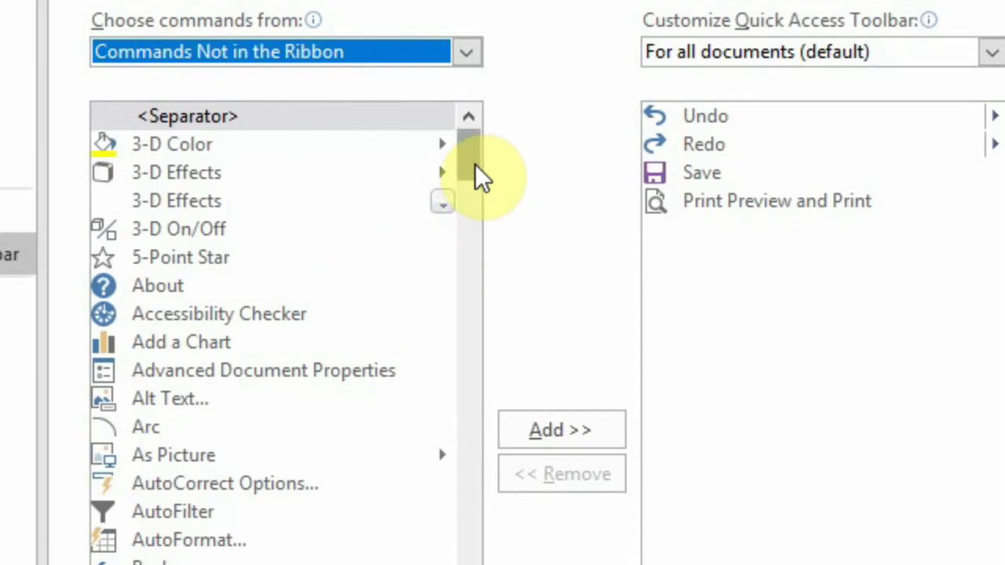
left_click_drag(475, 164, 475, 196)
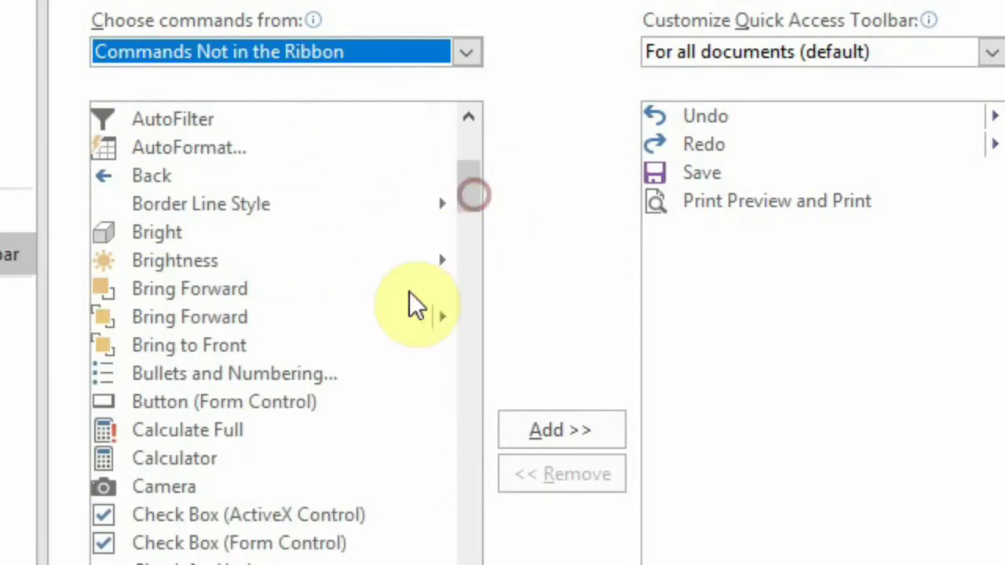
left_click(161, 379)
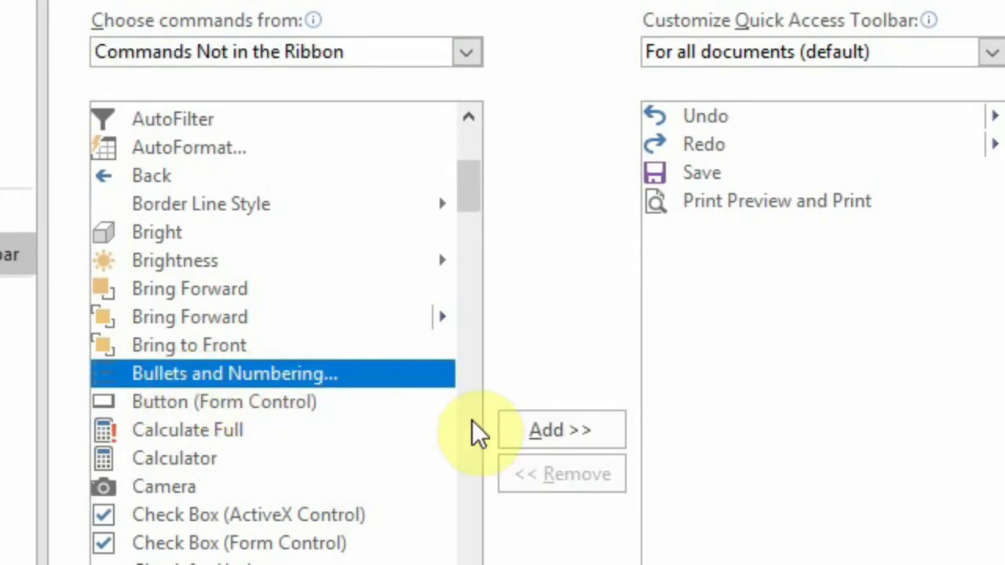
left_click(559, 445)
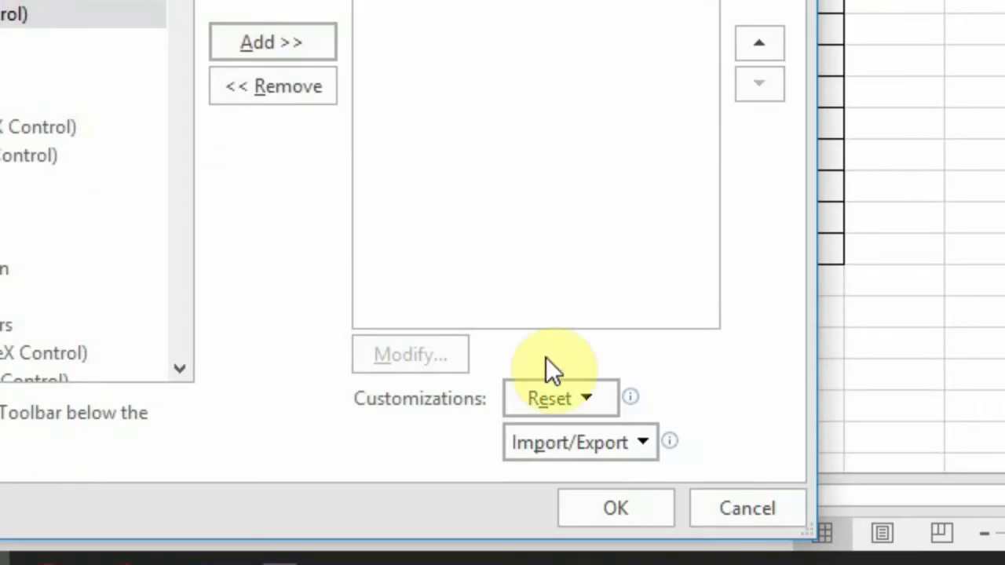
Confirm Excel Options with OK so Bullets and Numbering appears on the toolbar.
left_click(614, 514)
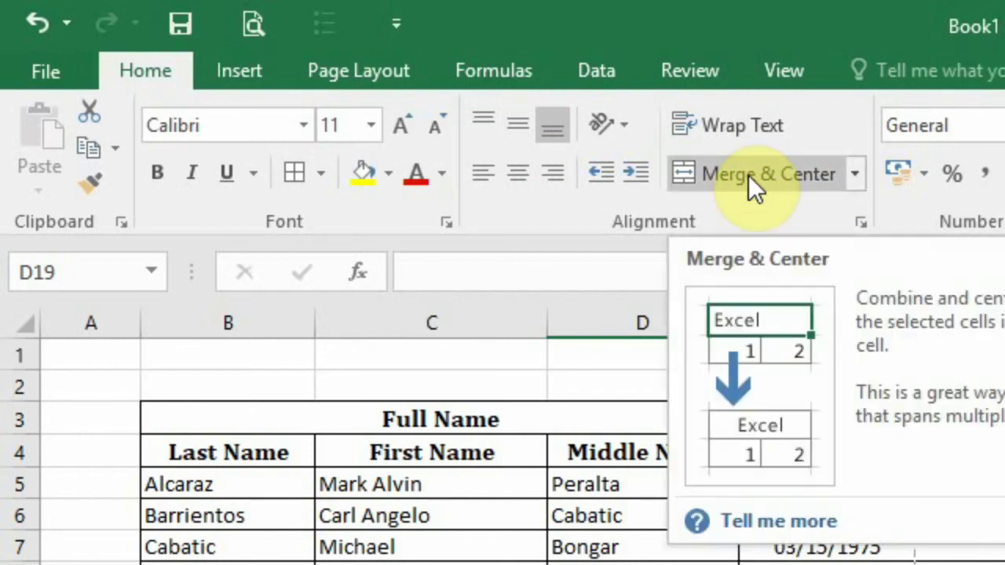
right_click(748, 175)
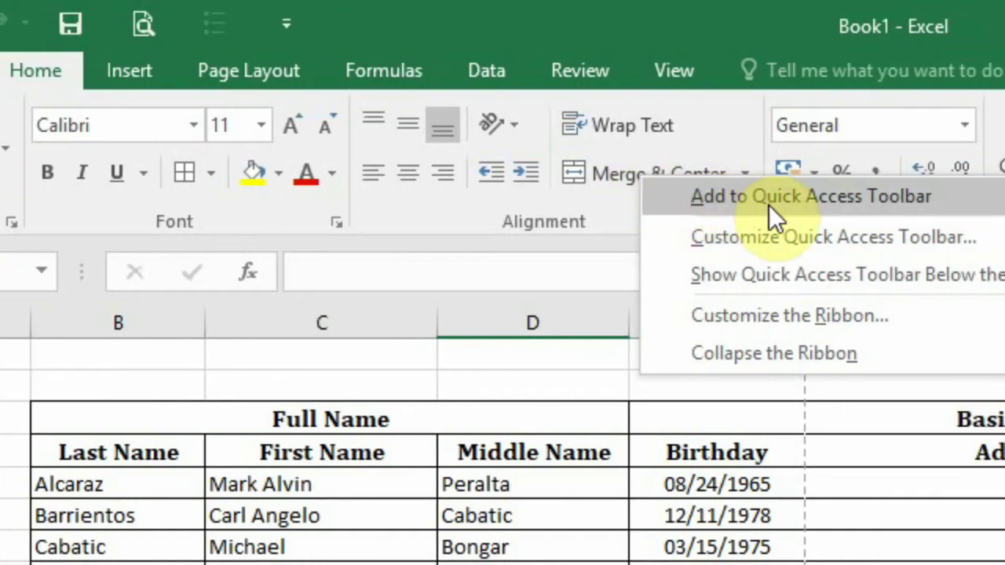
left_click(811, 197)
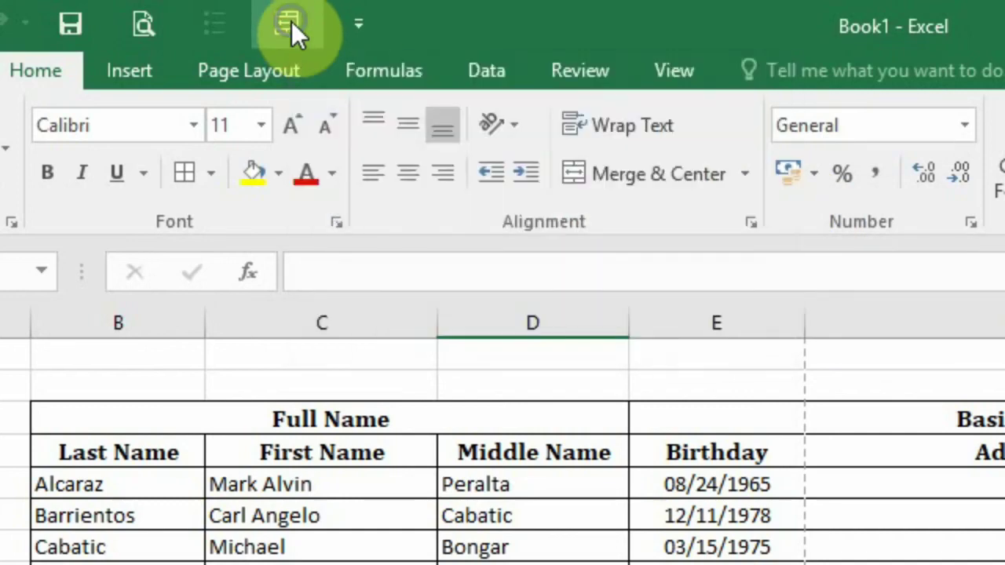
right_click(291, 21)
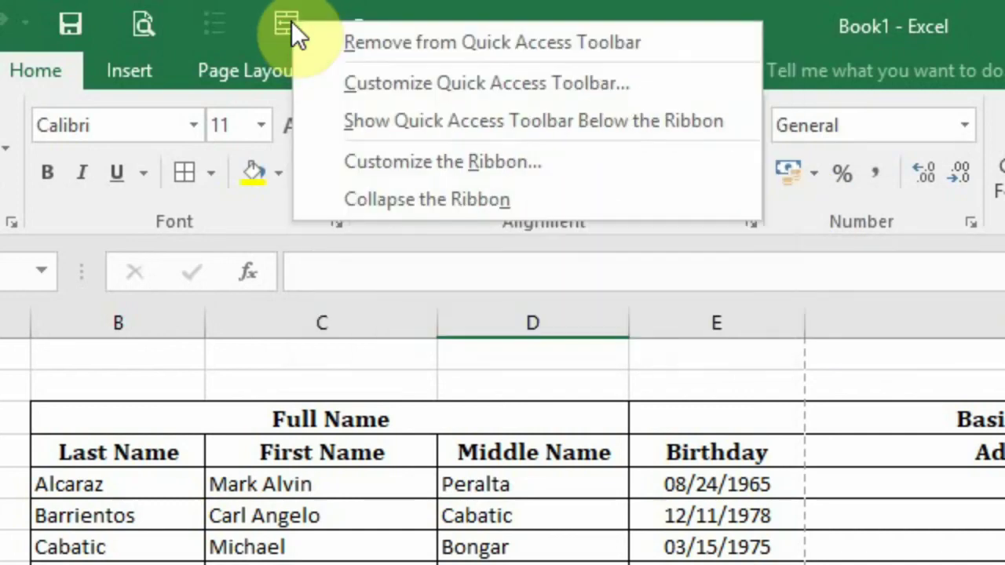
left_click(387, 44)
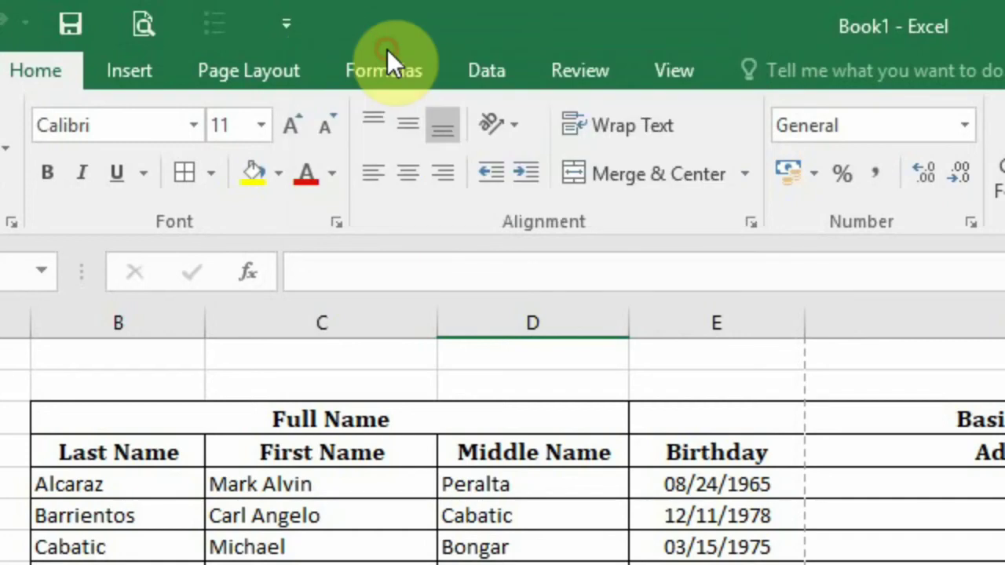